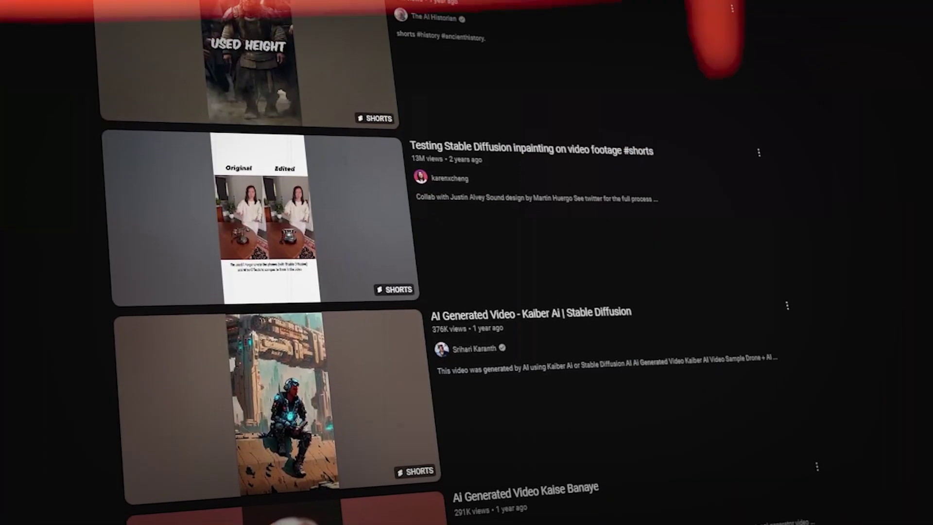
# - Scroll down through the YouTube search results for AI-generated shorts
pyautogui.scroll(-10, 467, 262)
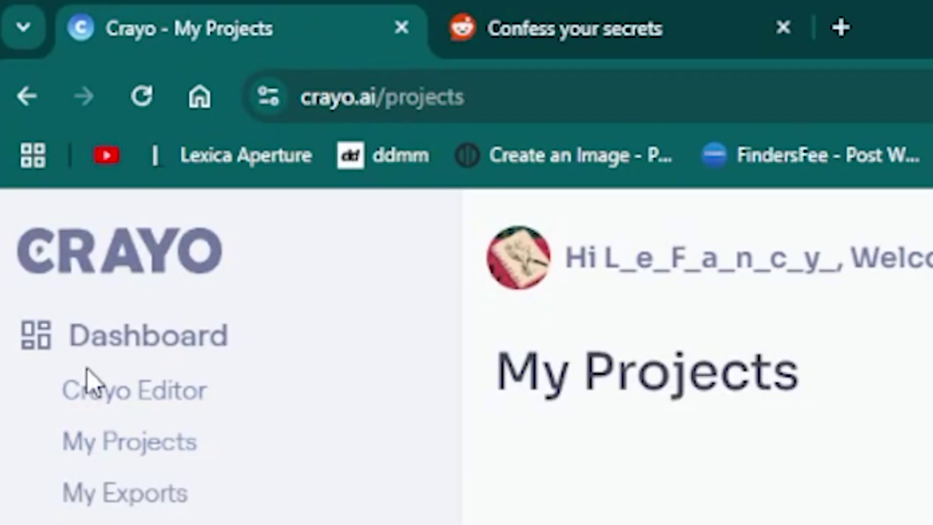
# - Start a new Reddit story video from the Dashboard and browse its background videos and subtitle styles
pyautogui.click(89, 403)
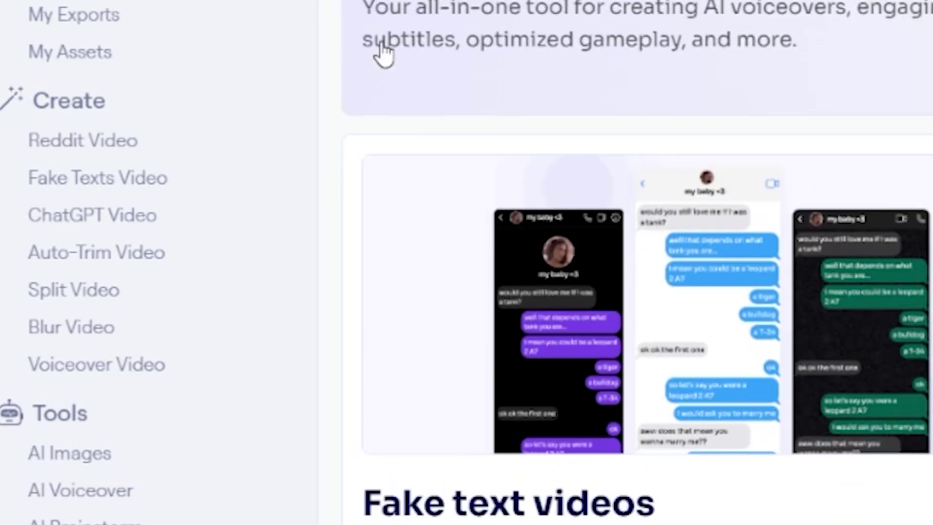
pyautogui.click(90, 154)
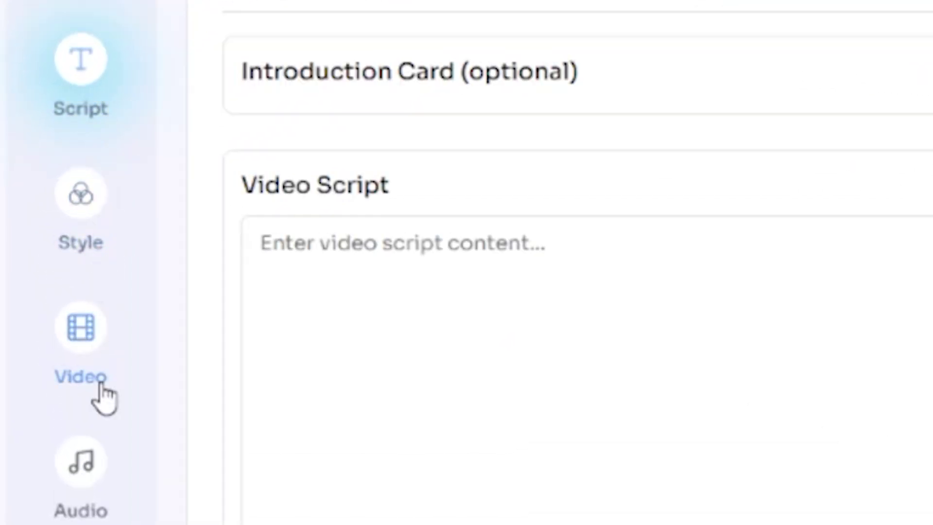
pyautogui.click(98, 395)
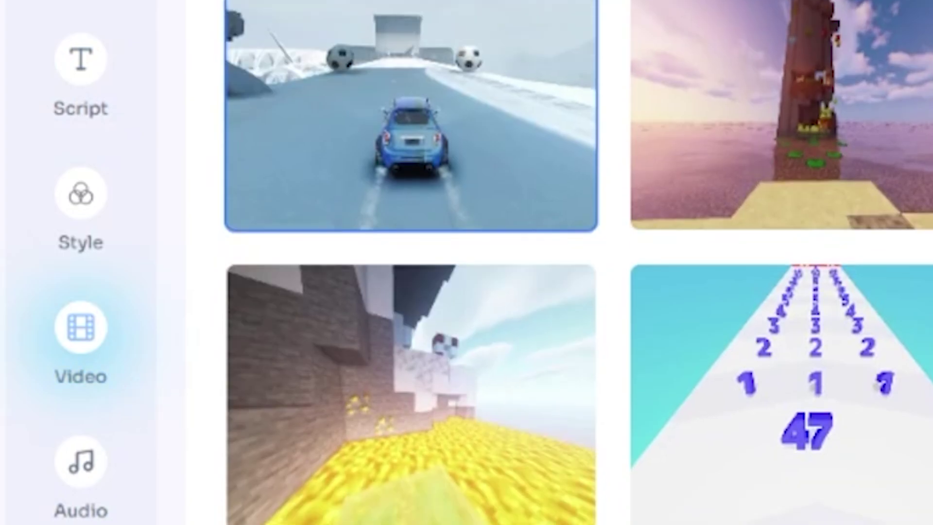
pyautogui.scroll(-1, 292, 437)
pyautogui.scroll(1, 291, 437)
pyautogui.click(75, 185)
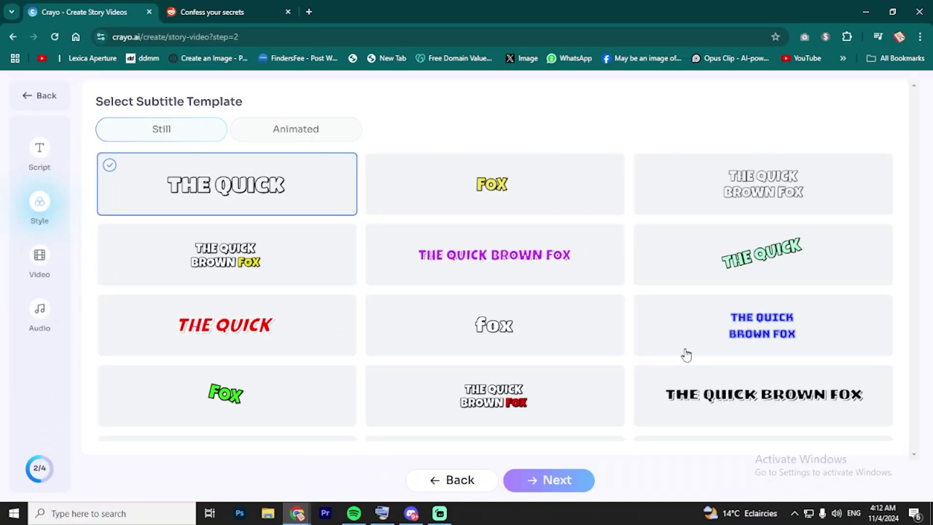
pyautogui.scroll(-2, 676, 358)
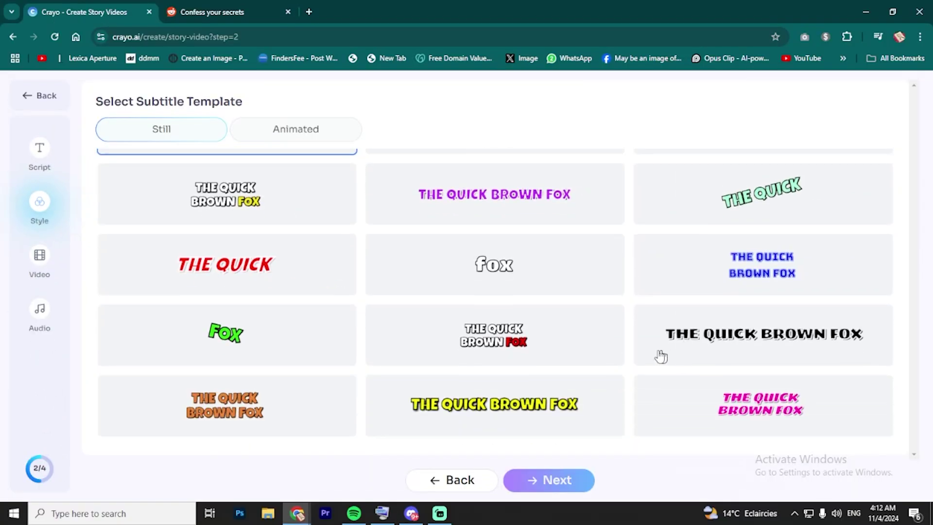
pyautogui.scroll(1, 660, 357)
# - Fill the script with the sample old-dog ramp story, then view Generate Script's tone list without choosing one
pyautogui.click(54, 317)
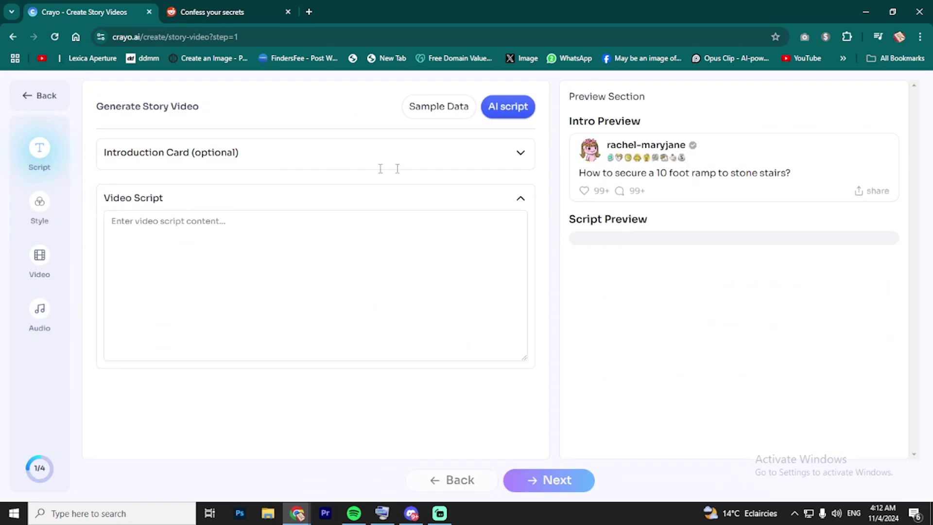
pyautogui.click(462, 112)
pyautogui.click(505, 106)
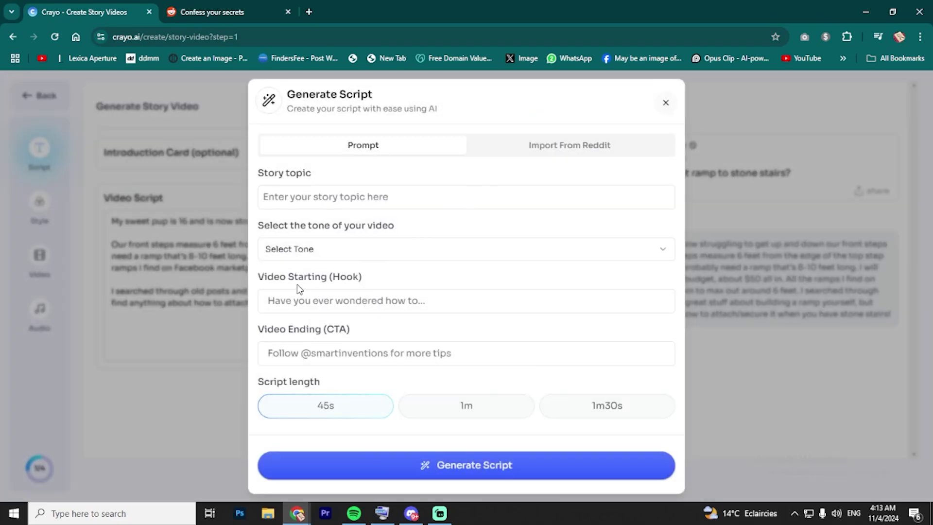
pyautogui.click(343, 199)
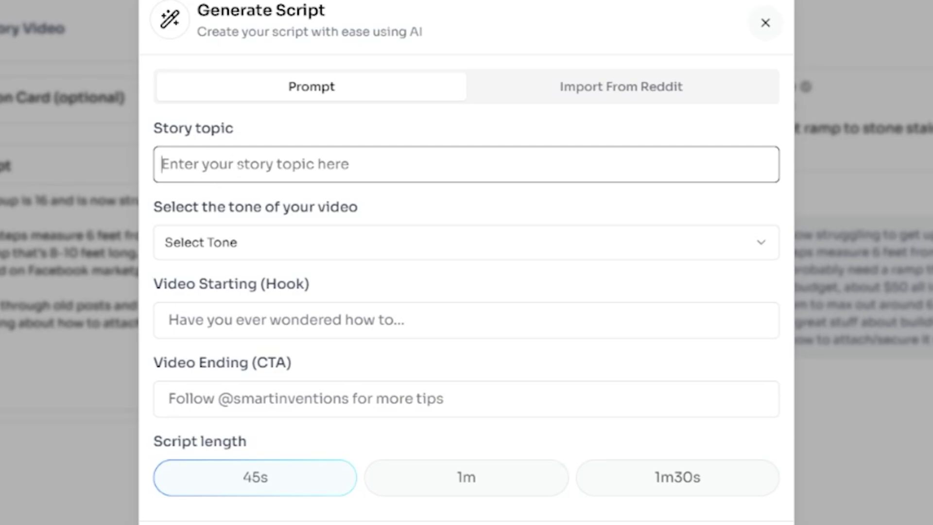
pyautogui.click(313, 202)
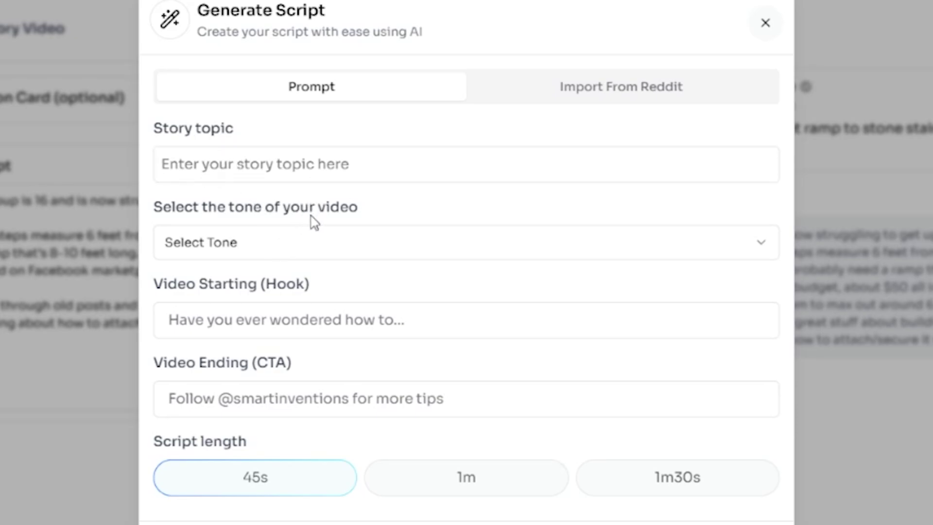
pyautogui.click(272, 252)
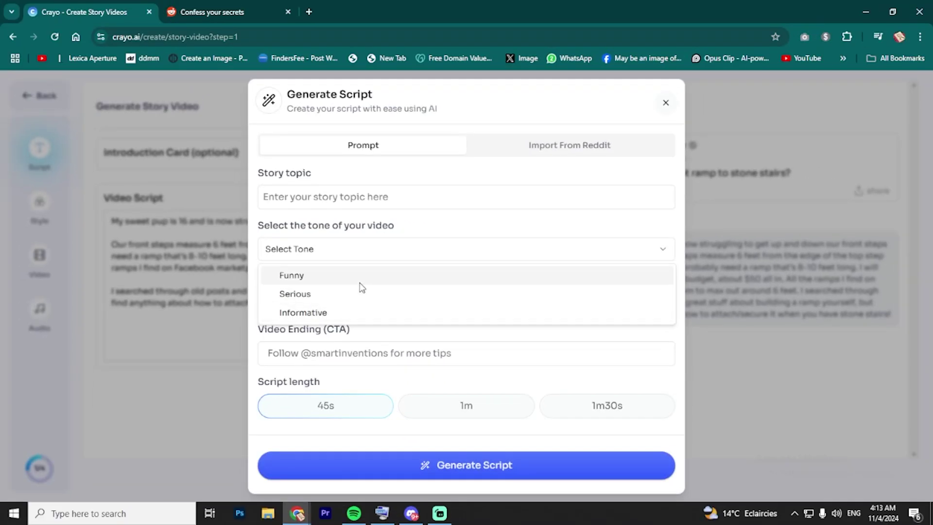
pyautogui.press('Escape')
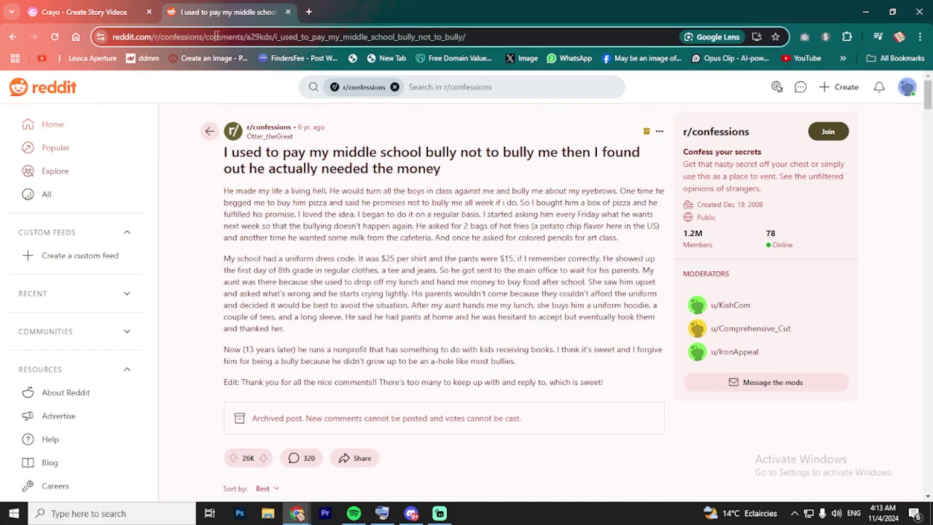
# - Import the Reddit confession about paying a middle school bully into the script using its post link
pyautogui.rightClick(214, 38)
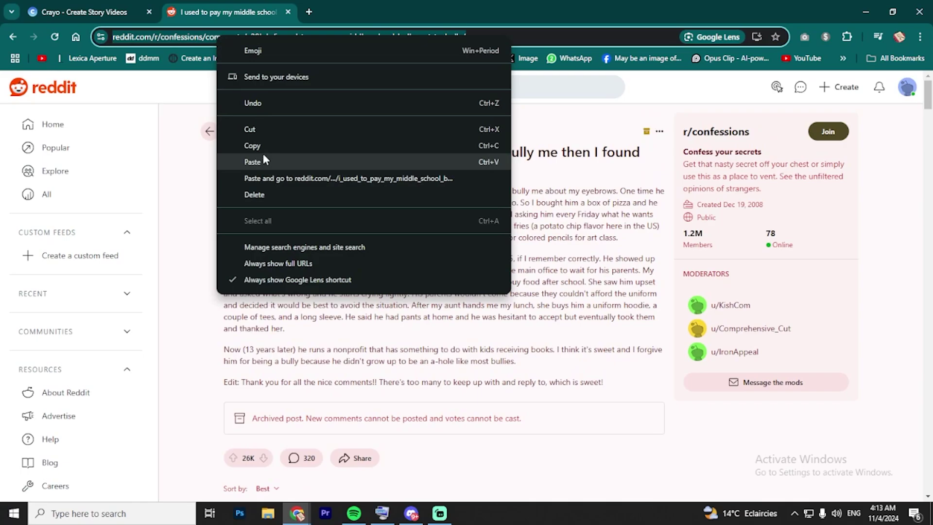
pyautogui.click(262, 146)
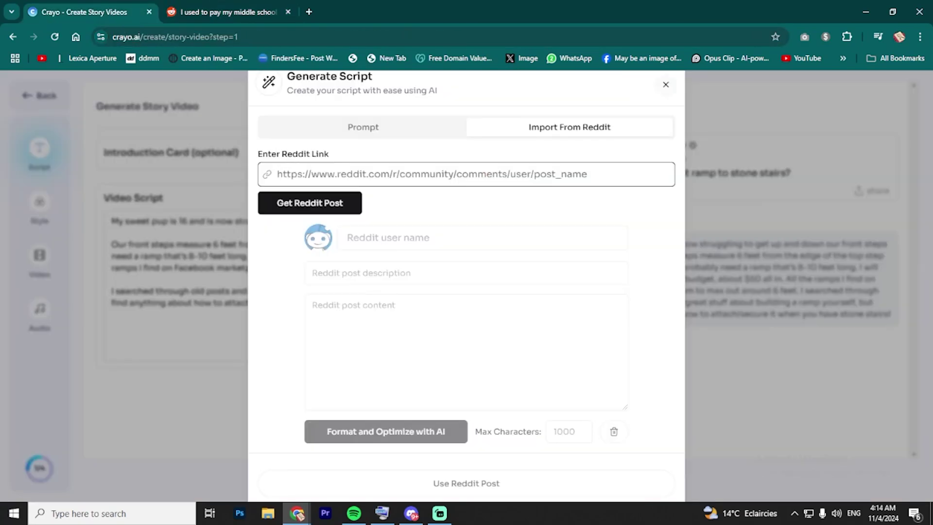
pyautogui.hotkey('ctrl', 'v')
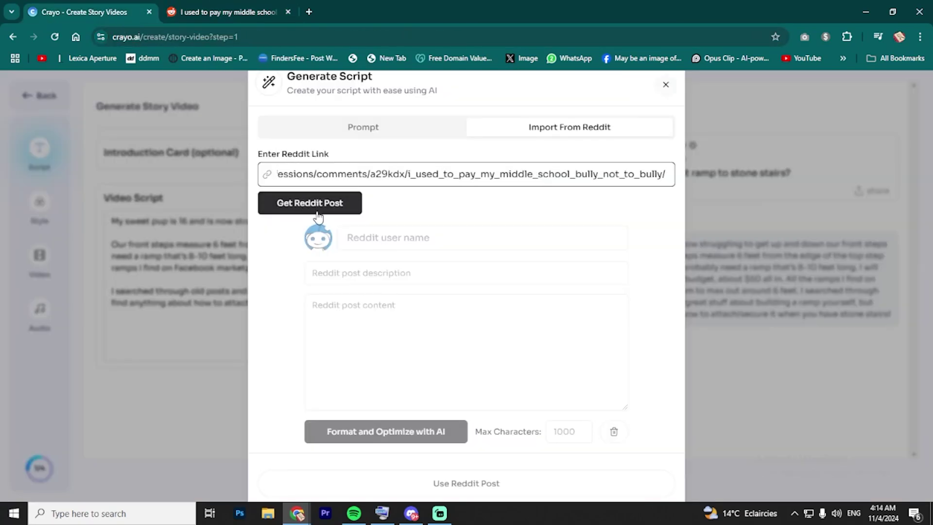
pyautogui.click(319, 214)
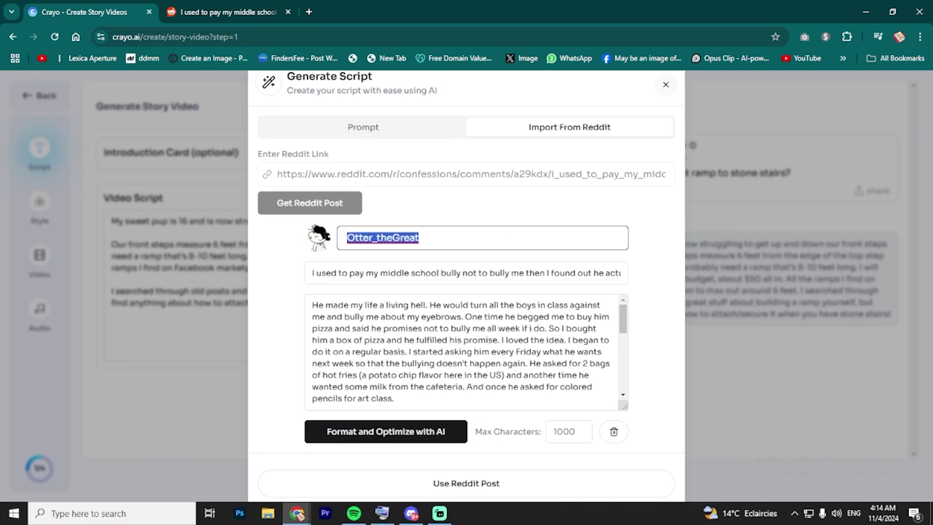
pyautogui.tripleClick(370, 274)
pyautogui.click(371, 273)
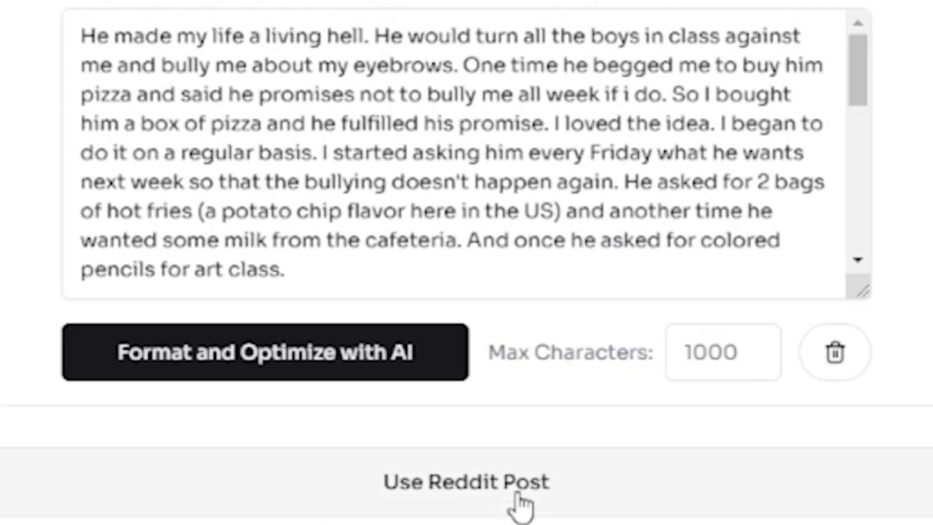
pyautogui.click(519, 495)
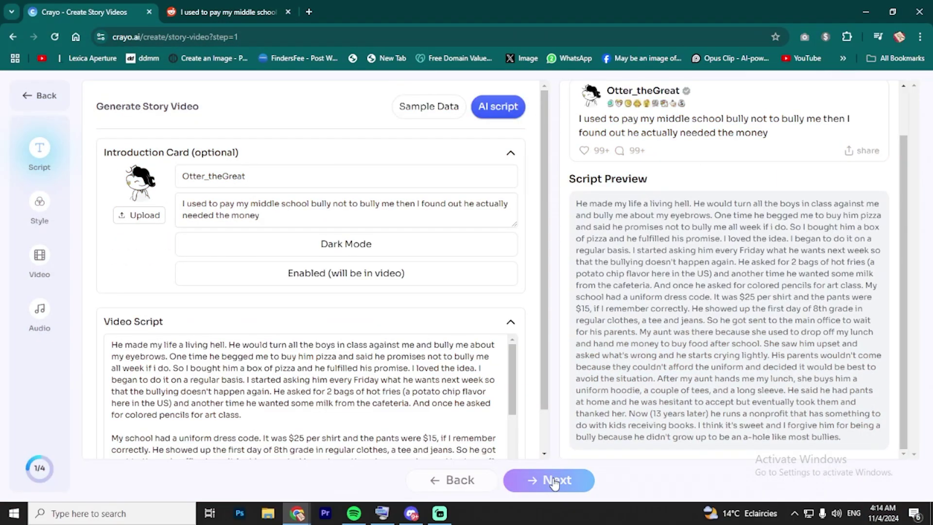
# - Keep the Still 'THE QUICK' subtitle template and pick the GTA driving clip as background video
pyautogui.click(554, 481)
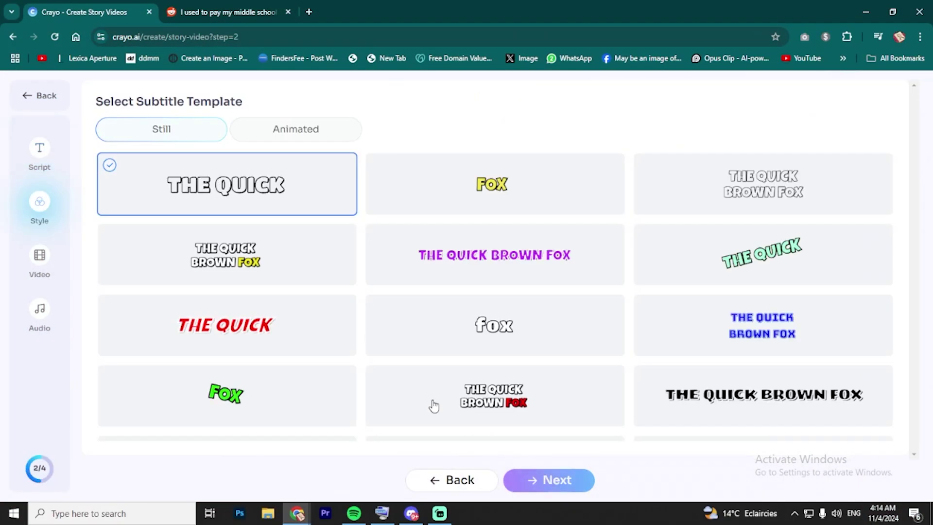
pyautogui.click(303, 140)
pyautogui.click(174, 138)
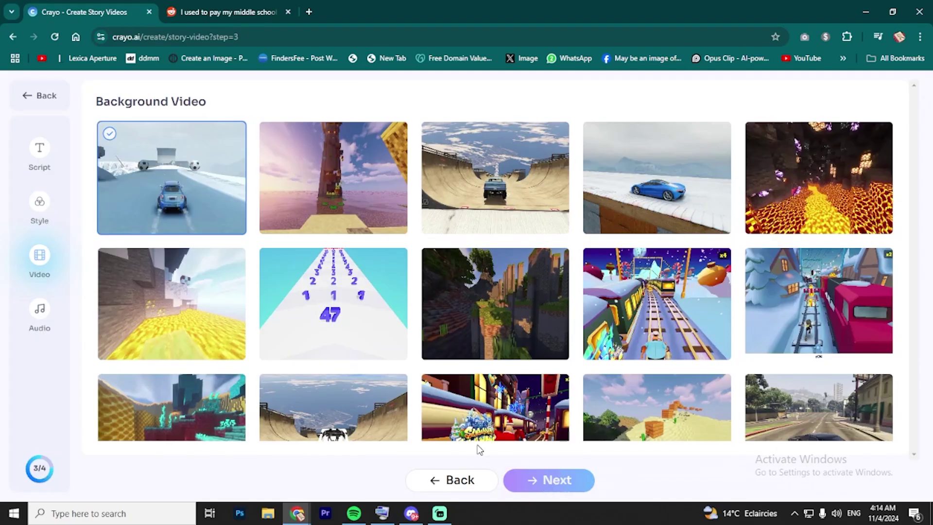
pyautogui.scroll(-1, 394, 341)
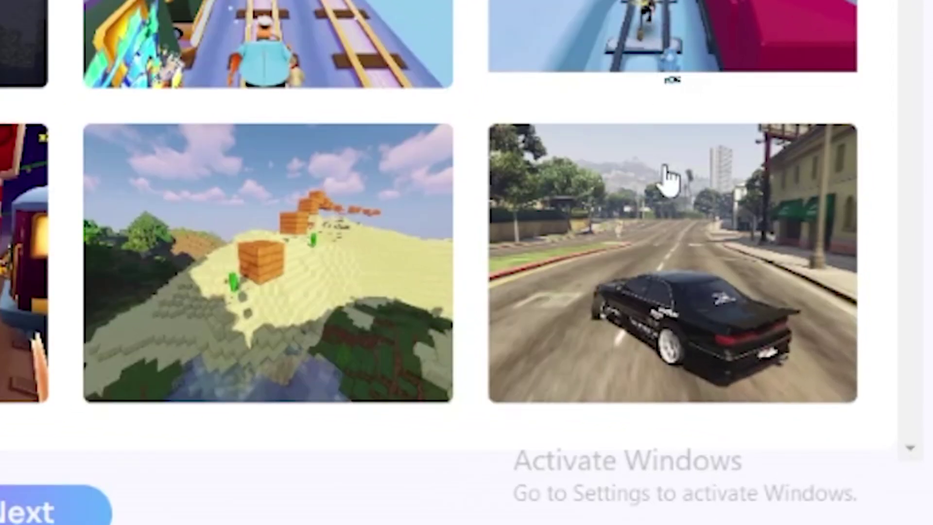
pyautogui.click(814, 345)
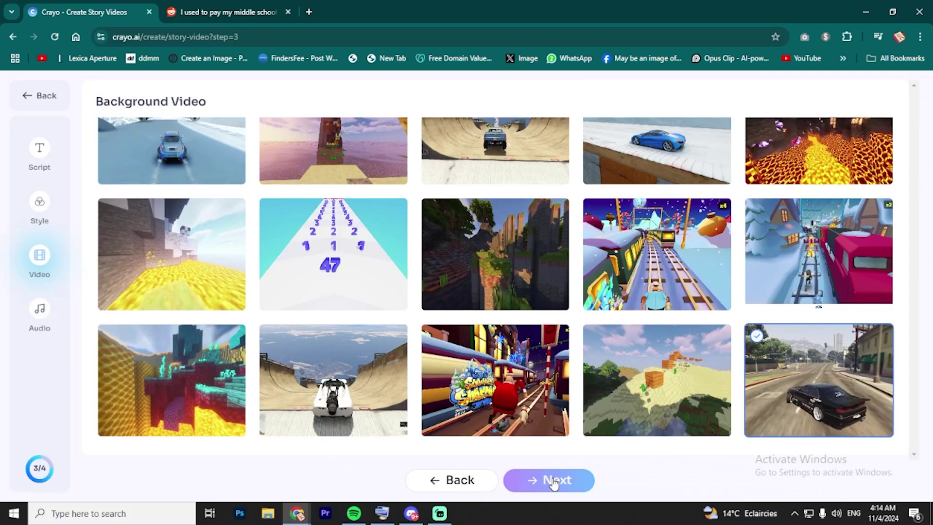
# - Make Dan Dan the intro voice and English the narration language, keeping William for the script
pyautogui.click(554, 481)
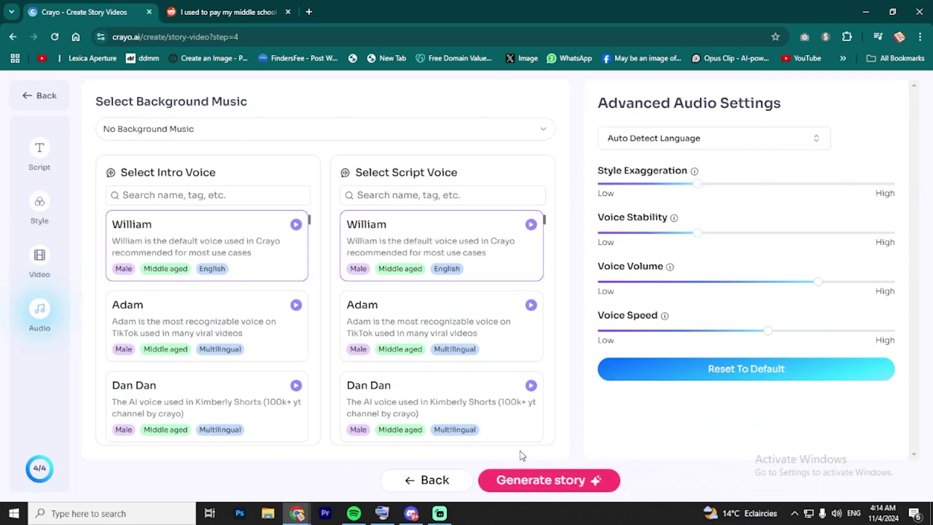
pyautogui.scroll(-2, 231, 274)
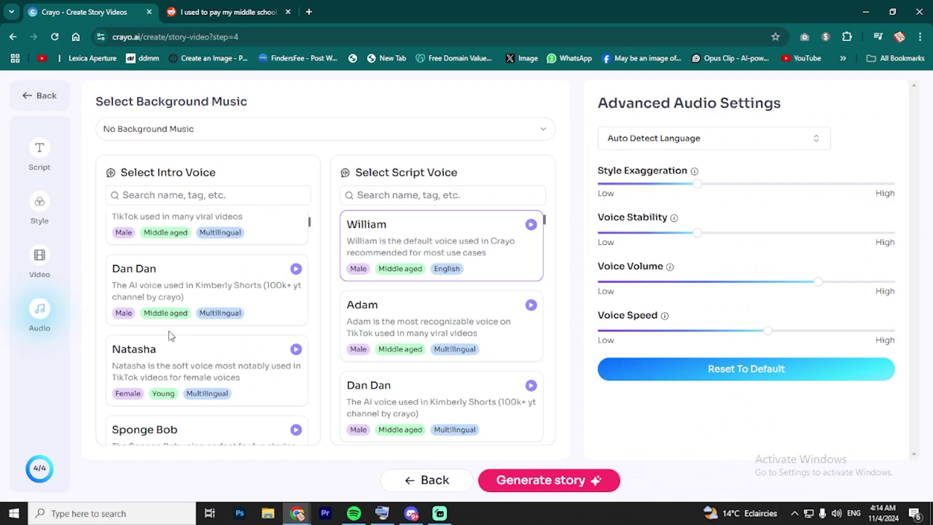
pyautogui.scroll(1, 173, 340)
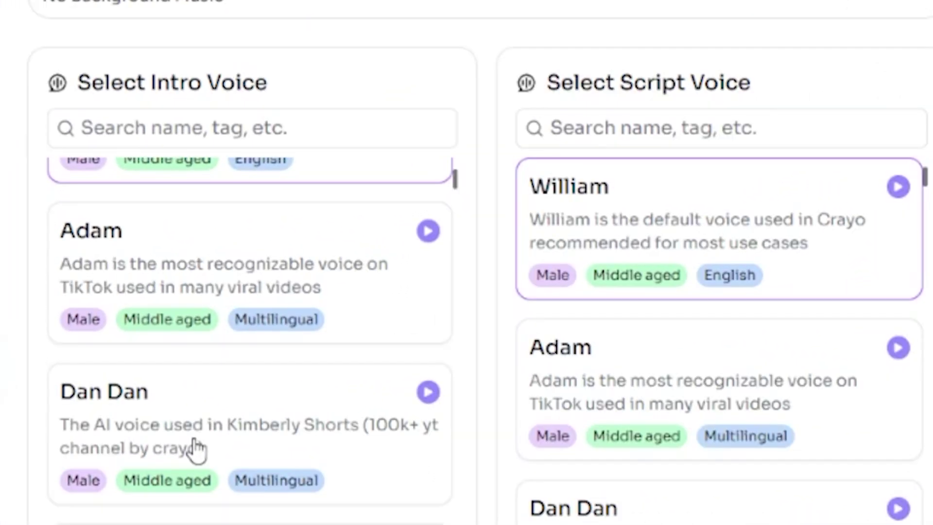
pyautogui.scroll(-5, 196, 450)
pyautogui.scroll(3, 223, 452)
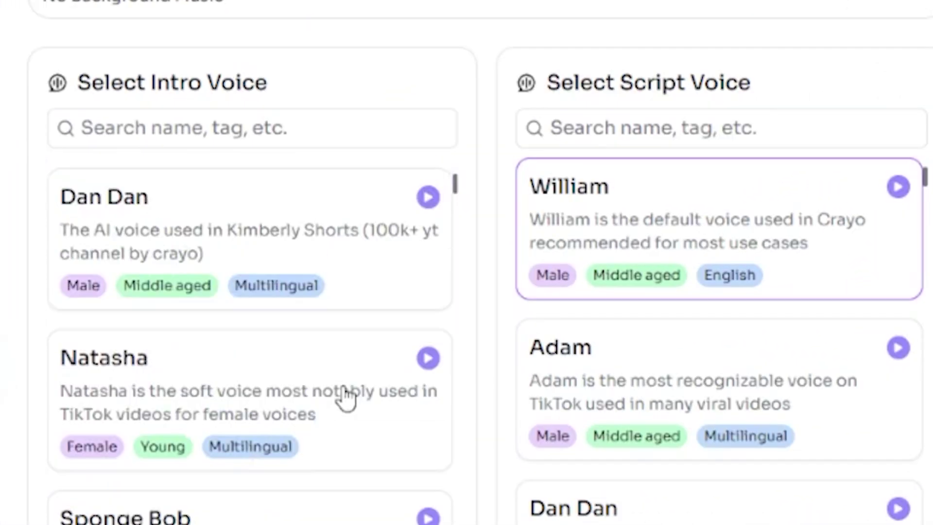
pyautogui.scroll(1, 346, 398)
pyautogui.click(431, 289)
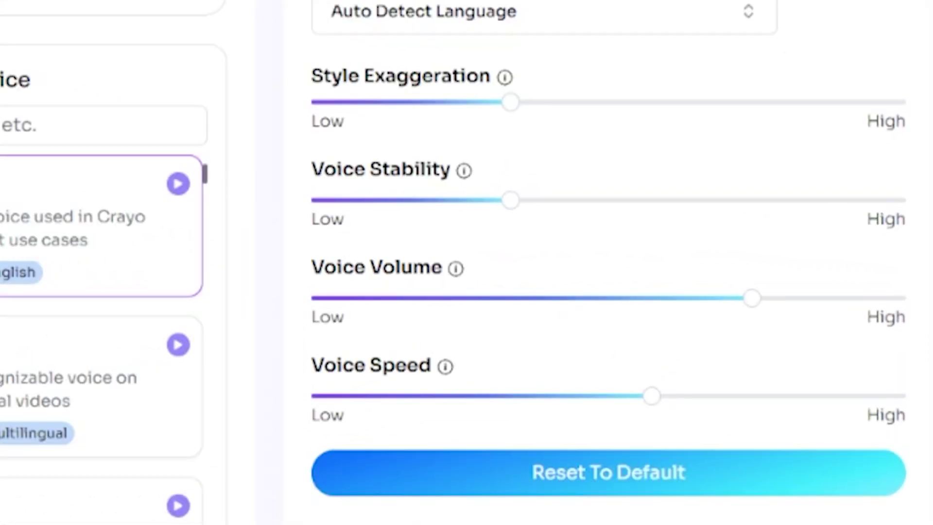
pyautogui.click(566, 19)
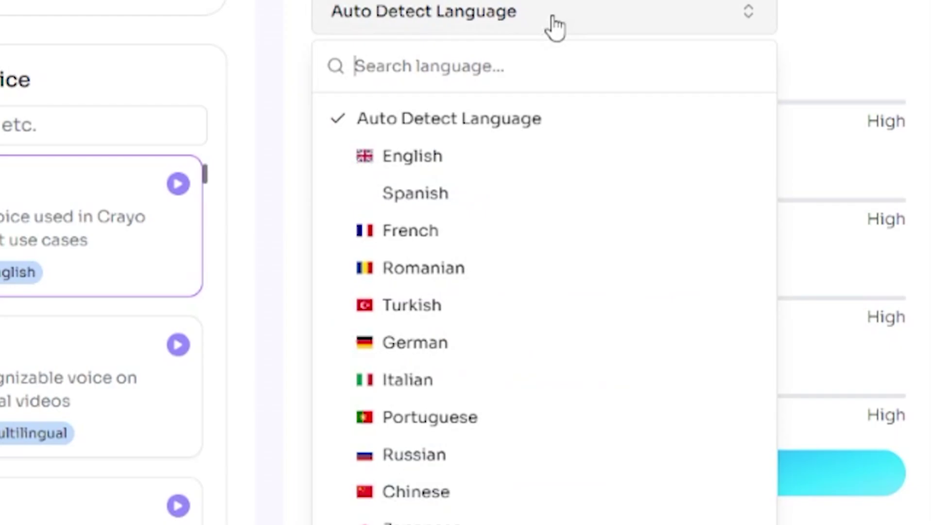
pyautogui.click(474, 156)
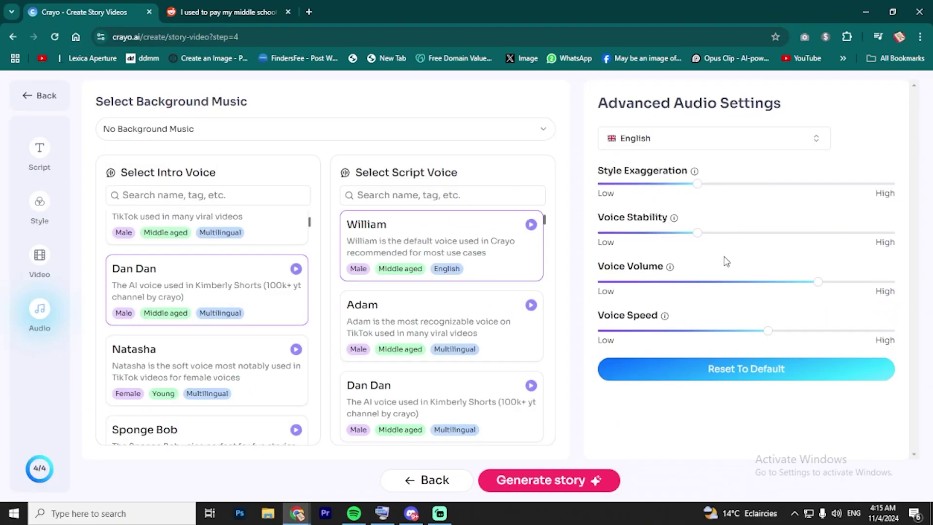
# - Generate the story video and review the 1:28 'GTA 4' result in the editor, pausing the preview
pyautogui.click(565, 489)
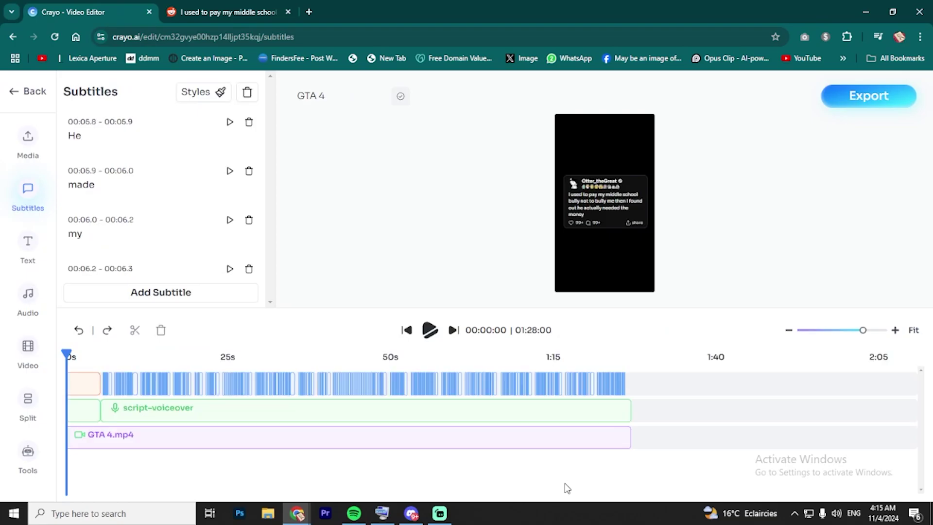
pyautogui.click(27, 299)
pyautogui.click(433, 334)
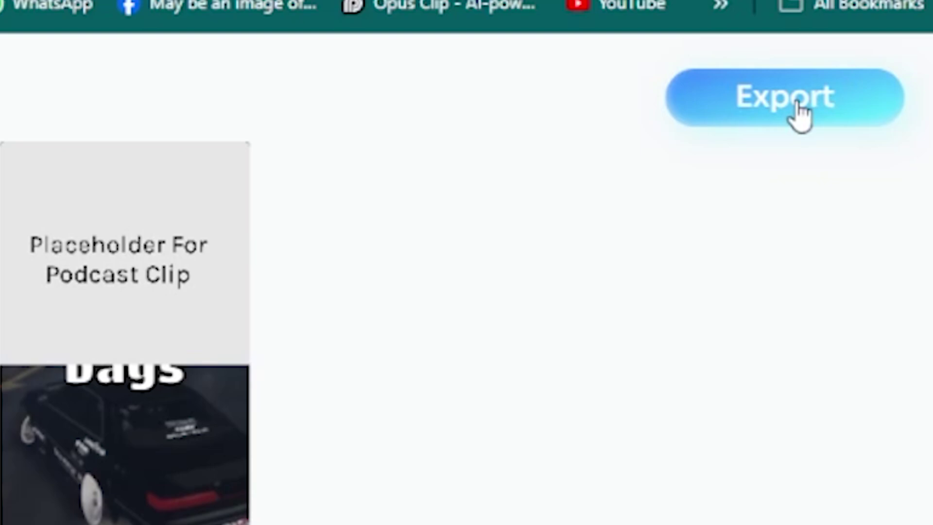
# - Export the story video under the name 'GTA 4'
pyautogui.click(797, 104)
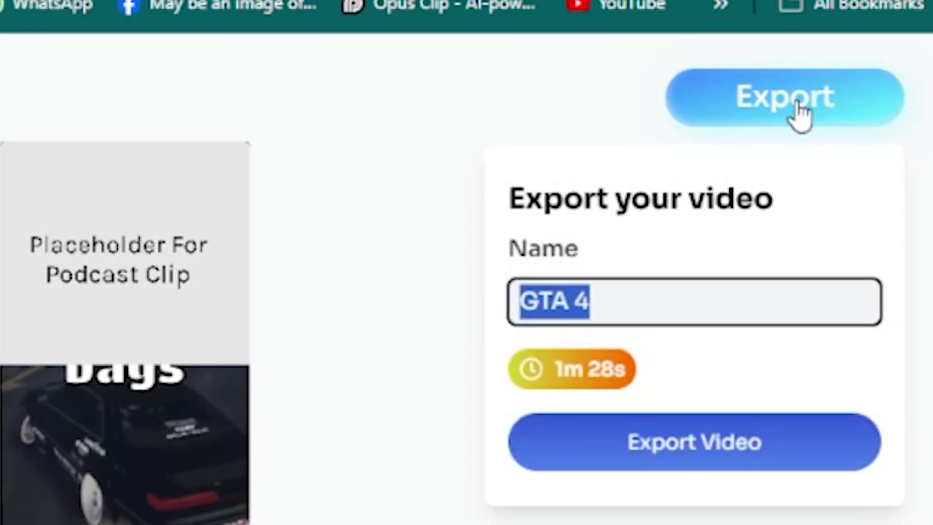
pyautogui.click(615, 304)
pyautogui.click(690, 443)
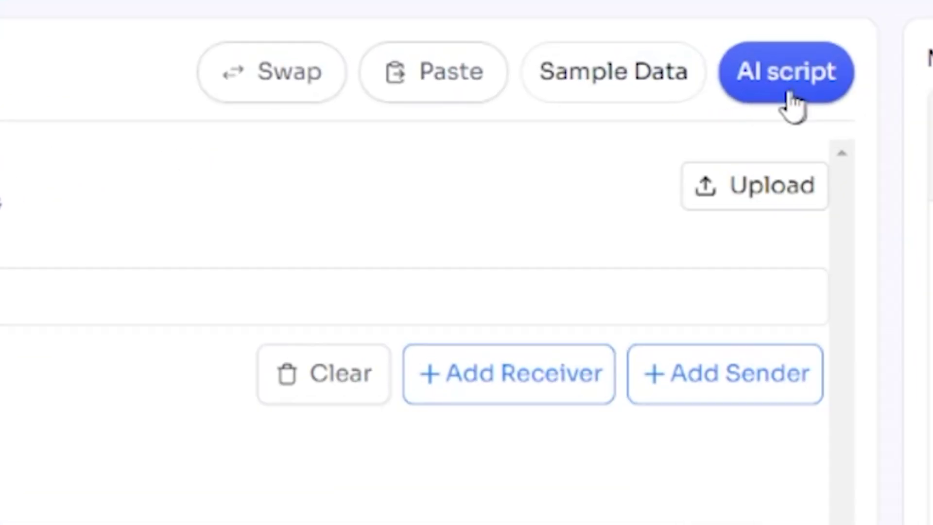
# - In the AI script generator, try a Funny tone, a blank hook, and a 15-message length
pyautogui.click(795, 102)
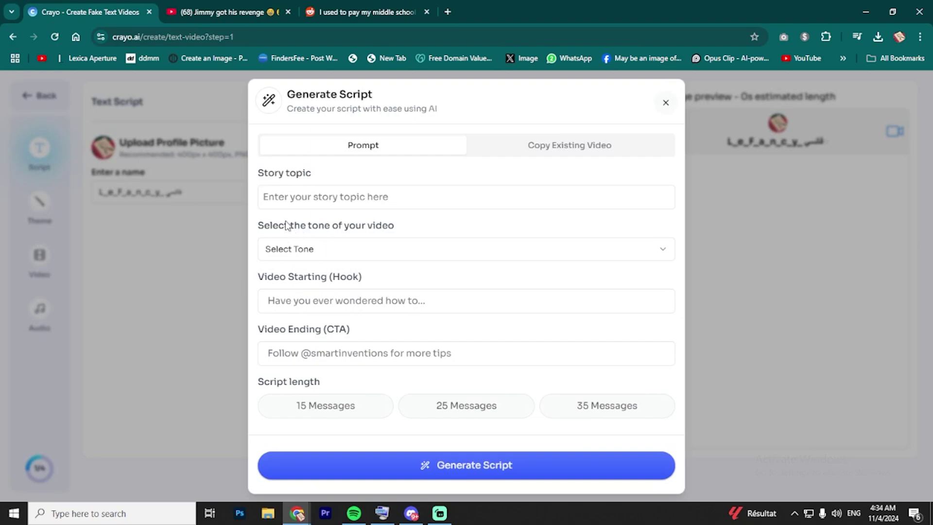
pyautogui.moveTo(287, 224); pyautogui.dragTo(395, 227)
pyautogui.click(386, 236)
pyautogui.click(389, 249)
pyautogui.click(396, 277)
pyautogui.click(335, 301)
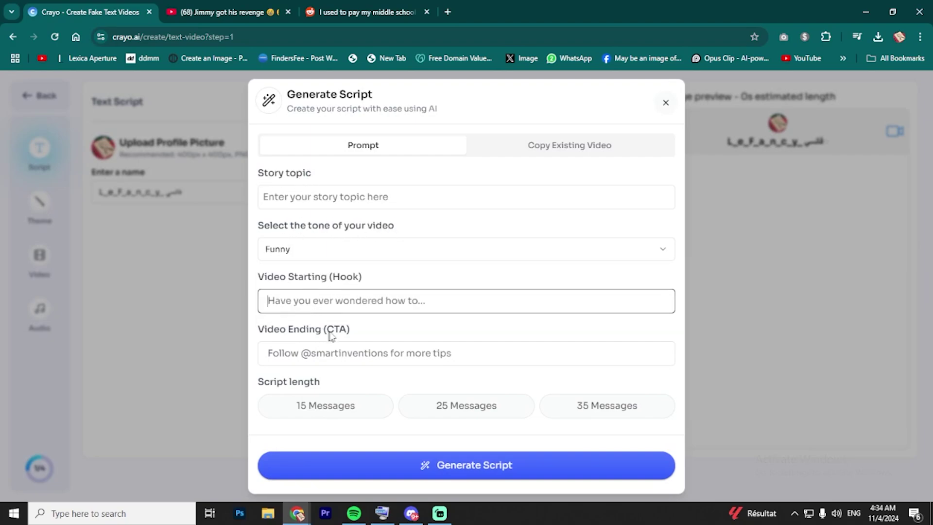
pyautogui.click(330, 335)
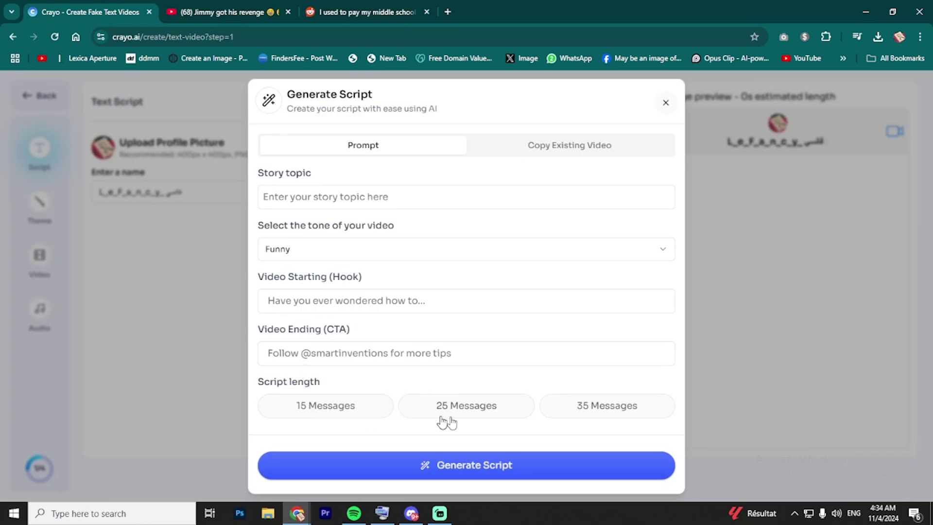
pyautogui.click(520, 414)
pyautogui.click(349, 406)
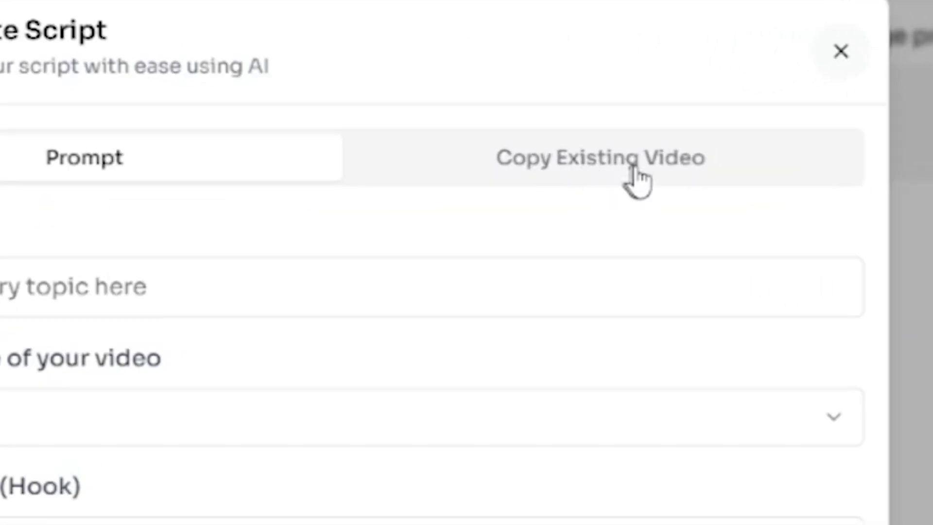
# - Paste the YouTube Shorts link under Copy Existing Video and generate the script from it
pyautogui.click(585, 151)
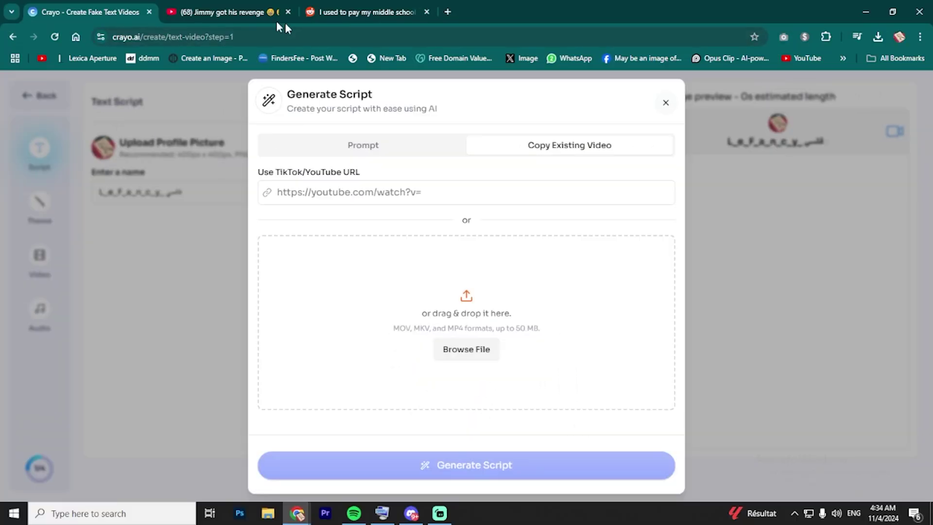
pyautogui.click(214, 11)
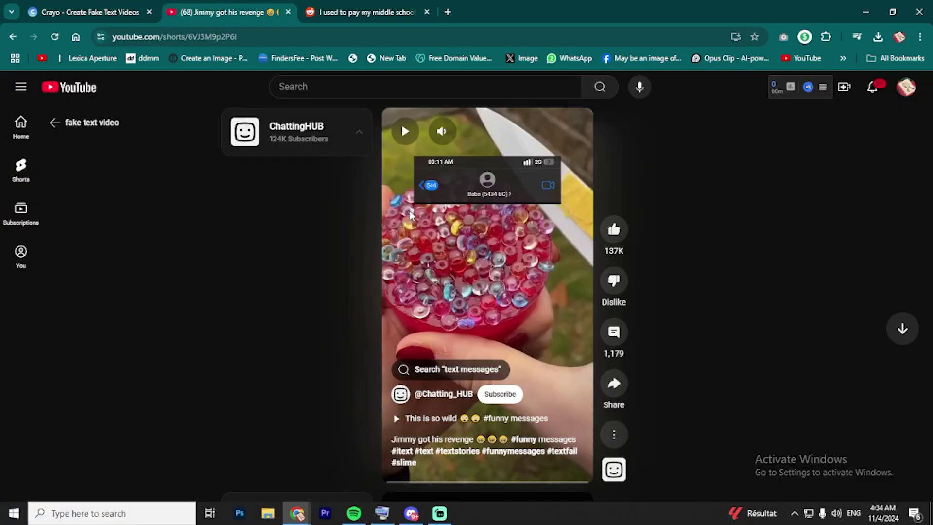
pyautogui.click(88, 12)
pyautogui.click(454, 191)
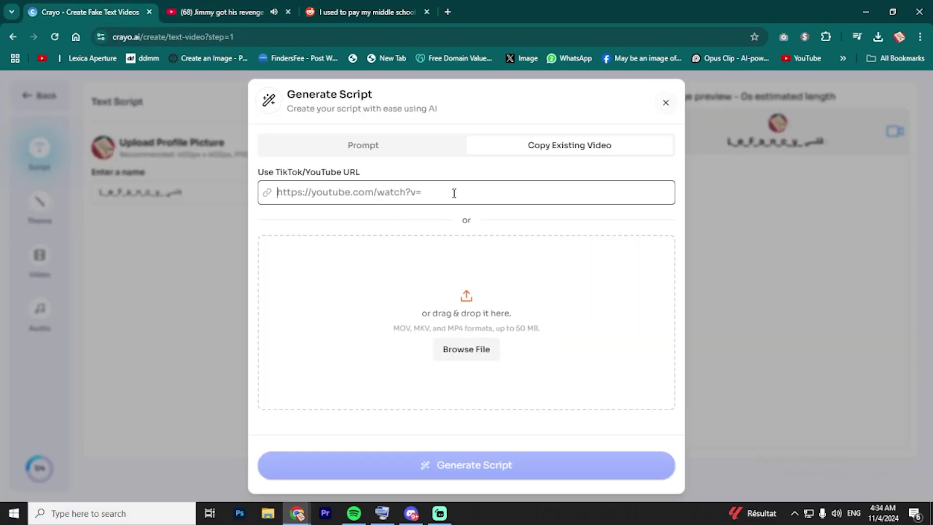
pyautogui.write('https://www.youtube.com/shorts/6VJ3M9p2P6l')
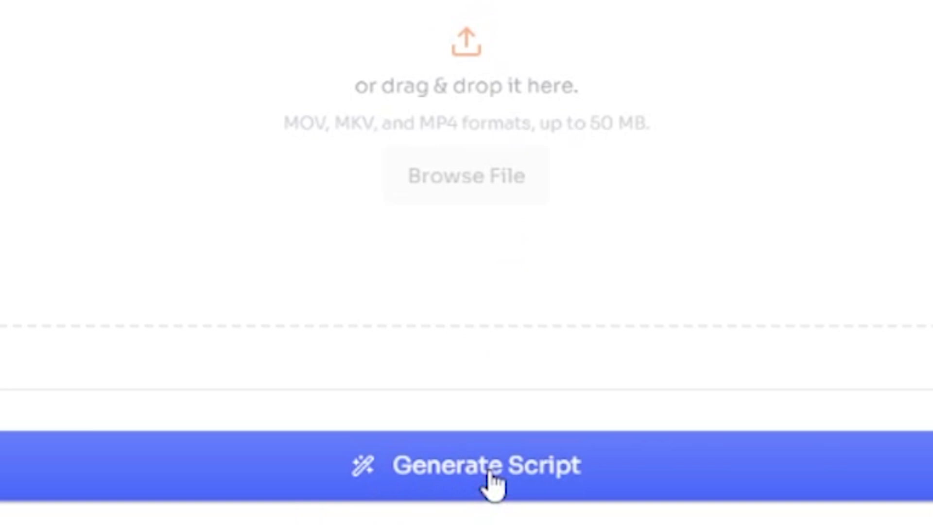
pyautogui.click(490, 473)
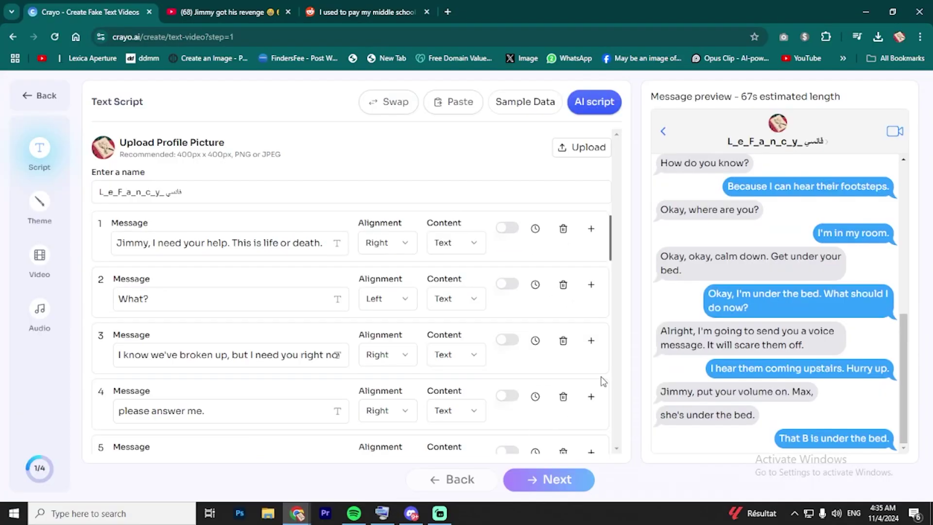
# - Review the generated conversation, then select and delete the text to be replaced
pyautogui.scroll(10, 814, 280)
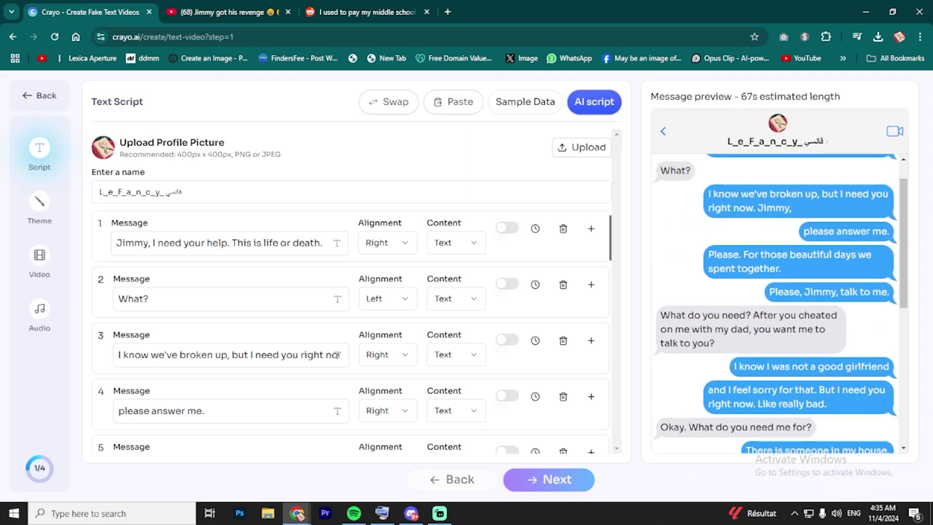
pyautogui.moveTo(719, 303); pyautogui.dragTo(781, 303)
pyautogui.scroll(-10, 487, 415)
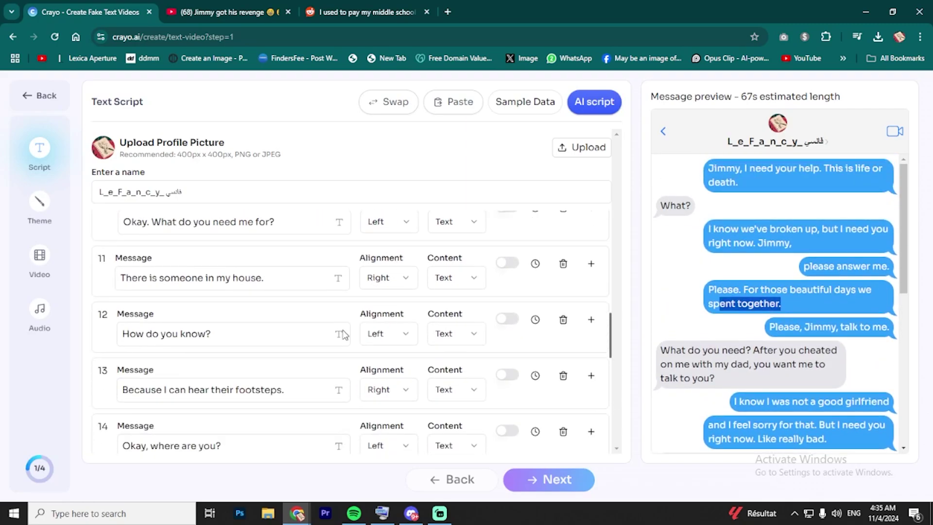
pyautogui.scroll(8, 340, 330)
pyautogui.scroll(2, 337, 327)
pyautogui.click(761, 298)
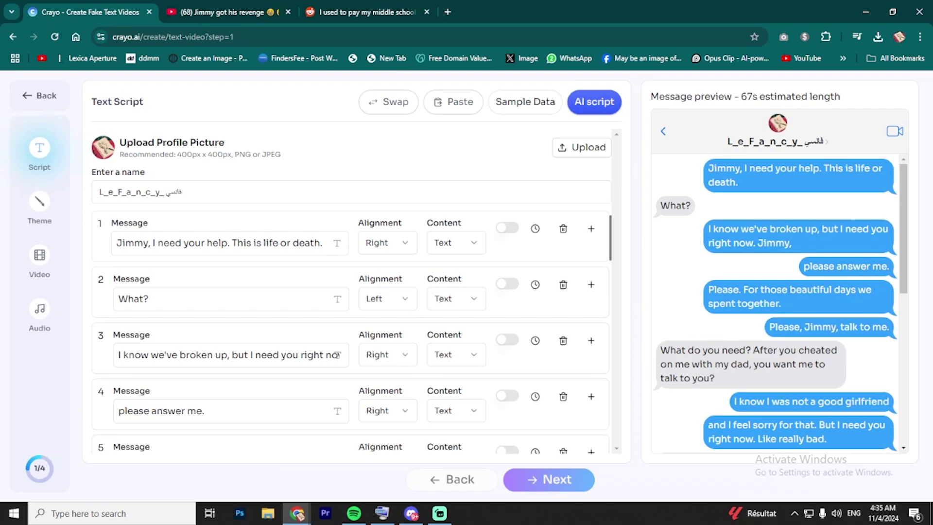
pyautogui.moveTo(231, 243); pyautogui.dragTo(381, 243)
pyautogui.press('BackSpace')
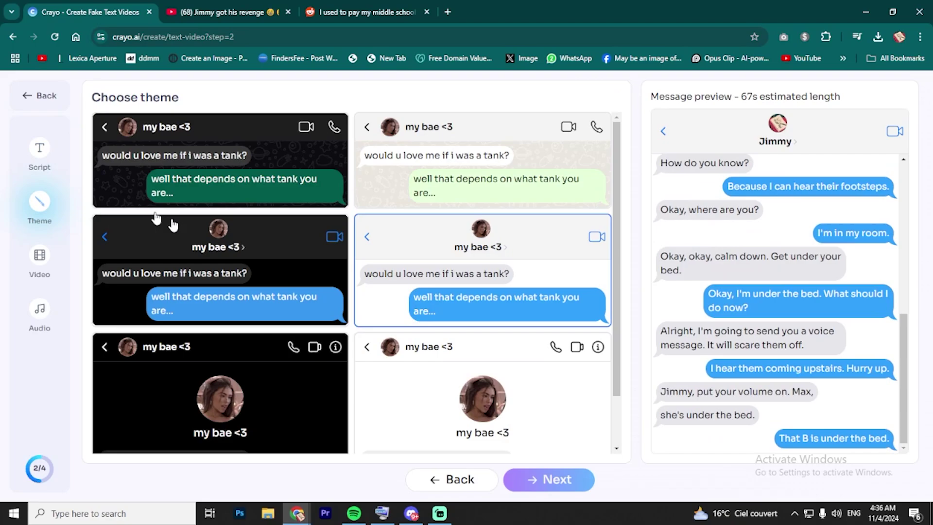
# - Compare the chat themes and settle on the dark green WhatsApp-style theme
pyautogui.click(173, 145)
pyautogui.click(440, 162)
pyautogui.click(461, 250)
pyautogui.click(259, 257)
pyautogui.click(261, 389)
pyautogui.click(454, 387)
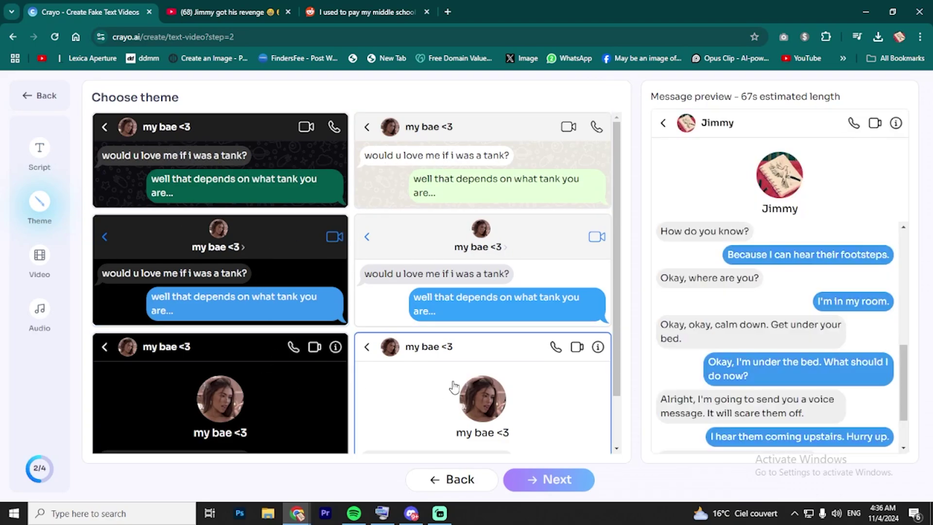
pyautogui.click(228, 184)
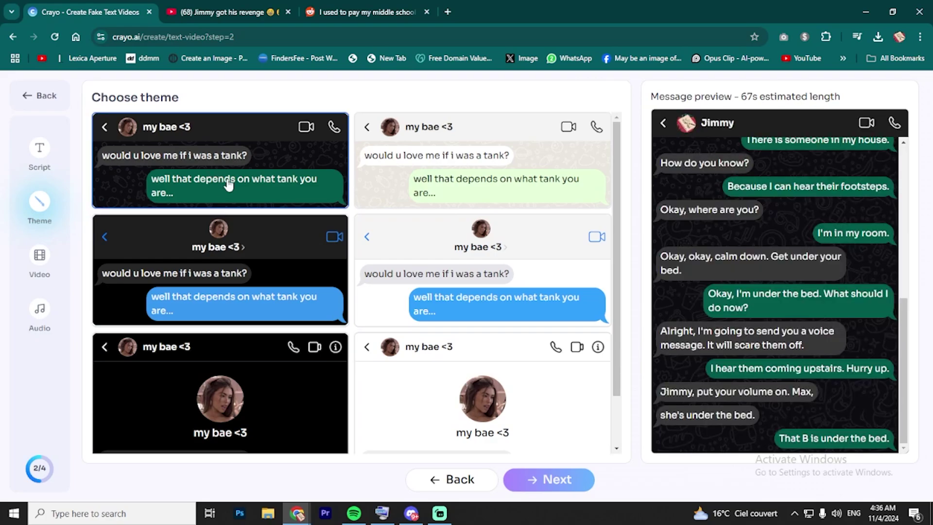
# - Choose the half-pipe white car gameplay clip as the background video
pyautogui.click(551, 485)
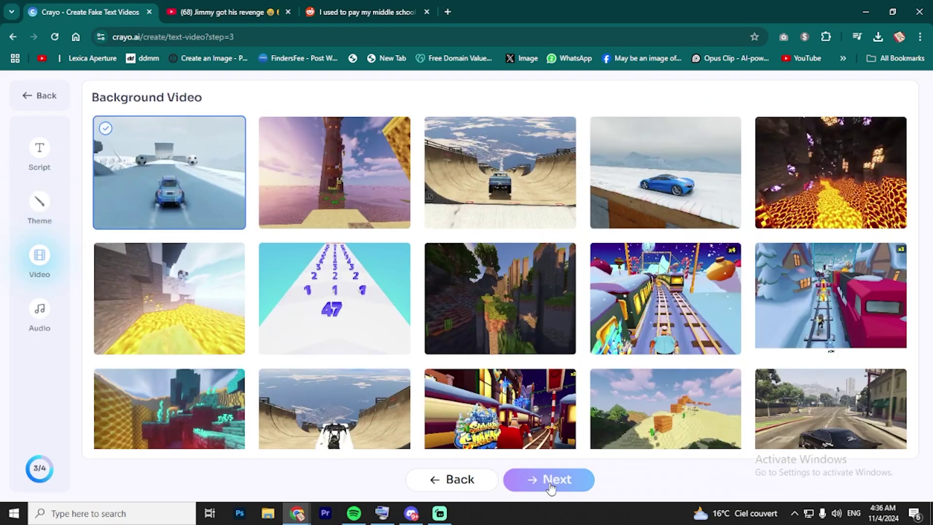
pyautogui.scroll(-1, 444, 330)
pyautogui.click(323, 402)
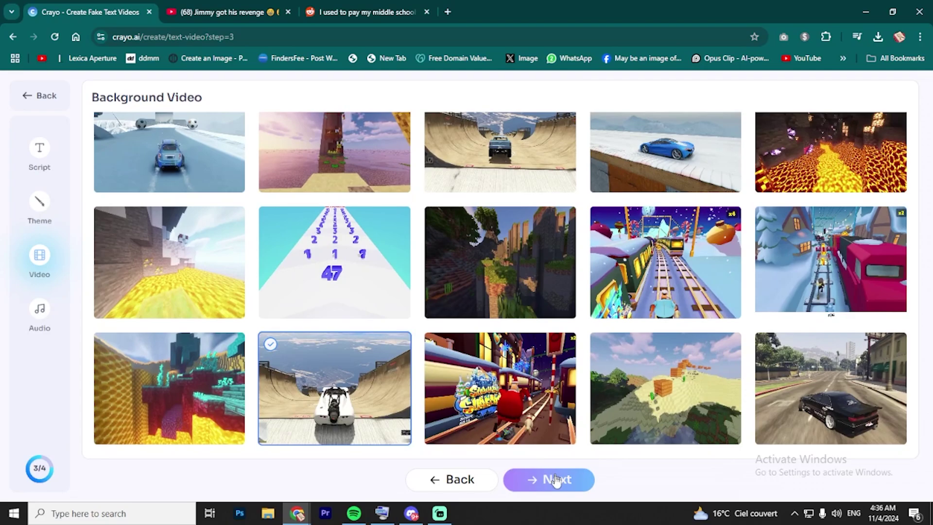
pyautogui.click(556, 487)
# - Use Natasha for the receiver voice and Adam for the narrator, then generate the video
pyautogui.scroll(-3, 202, 254)
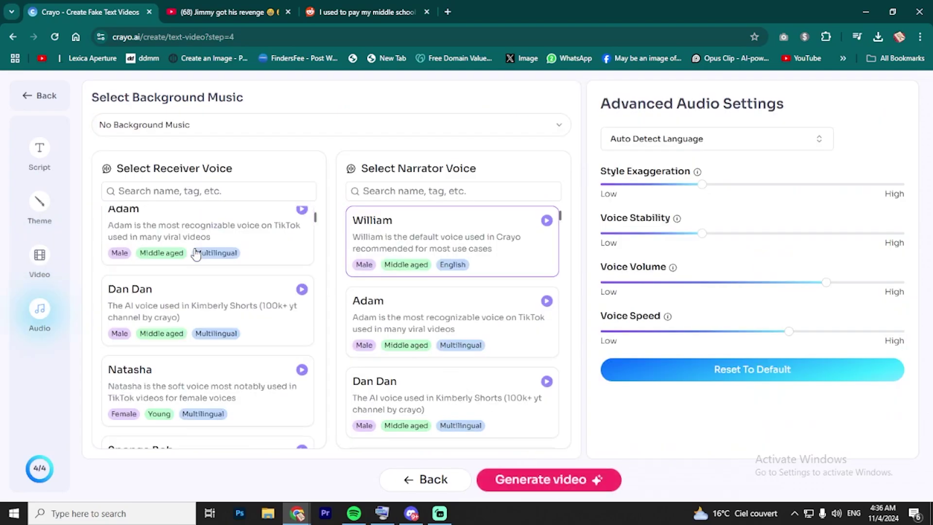
pyautogui.click(301, 288)
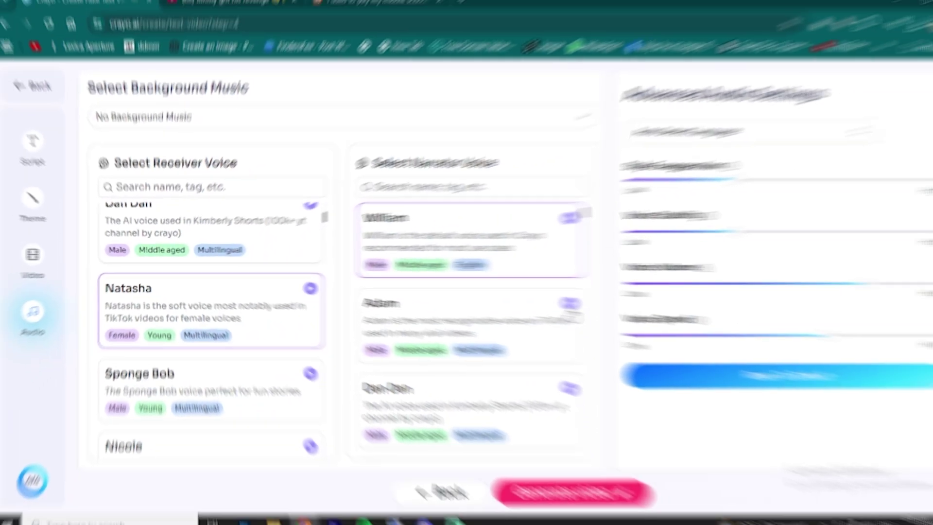
pyautogui.click(859, 332)
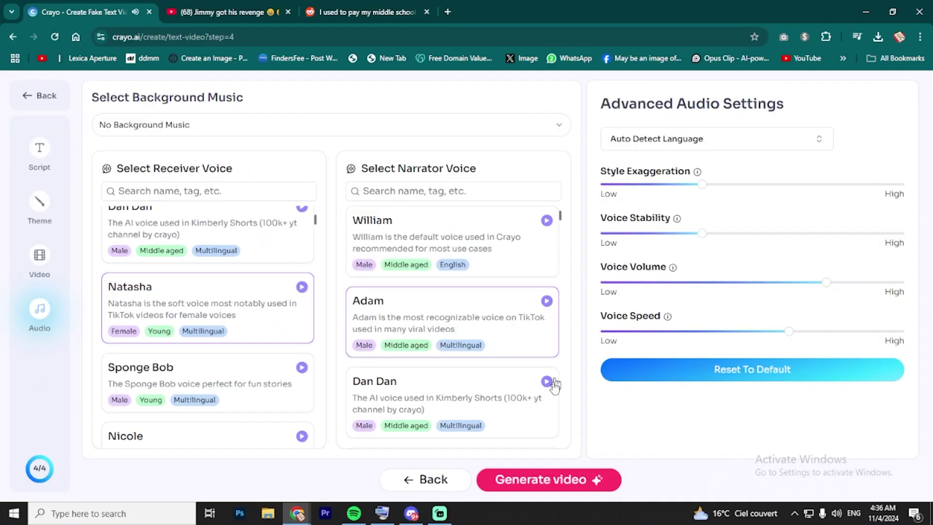
pyautogui.scroll(-5, 554, 385)
pyautogui.click(580, 481)
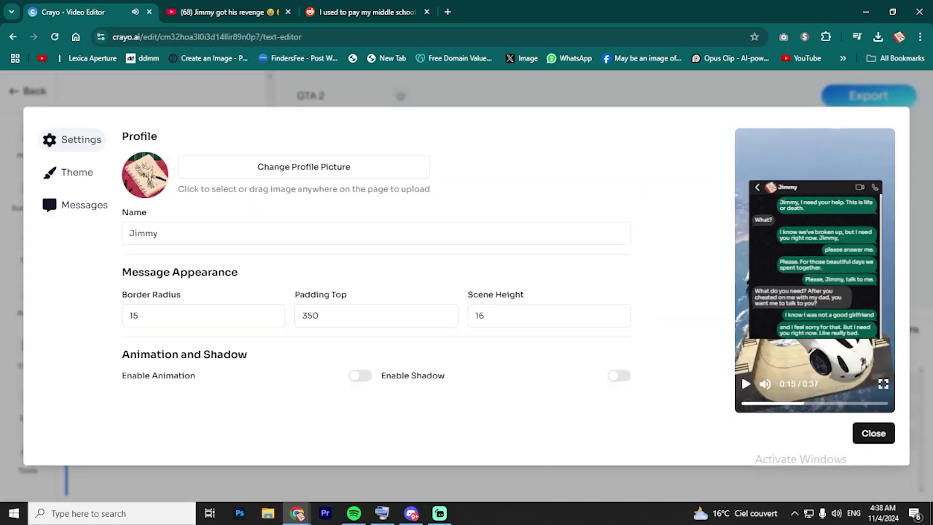
# - Review the contact name Jimmy, message appearance values, theme settings and message list
pyautogui.moveTo(161, 234); pyautogui.dragTo(110, 233)
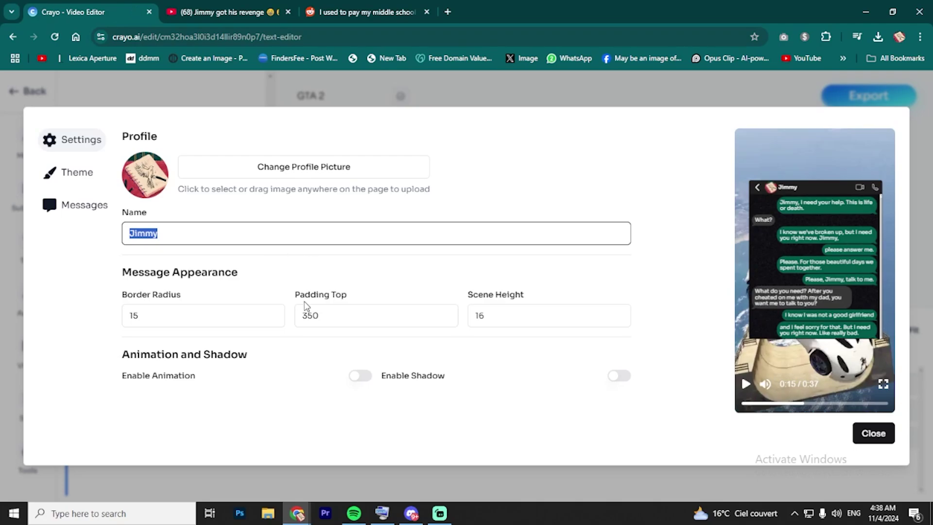
pyautogui.press('Tab')
pyautogui.press('Tab')
pyautogui.press('Tab')
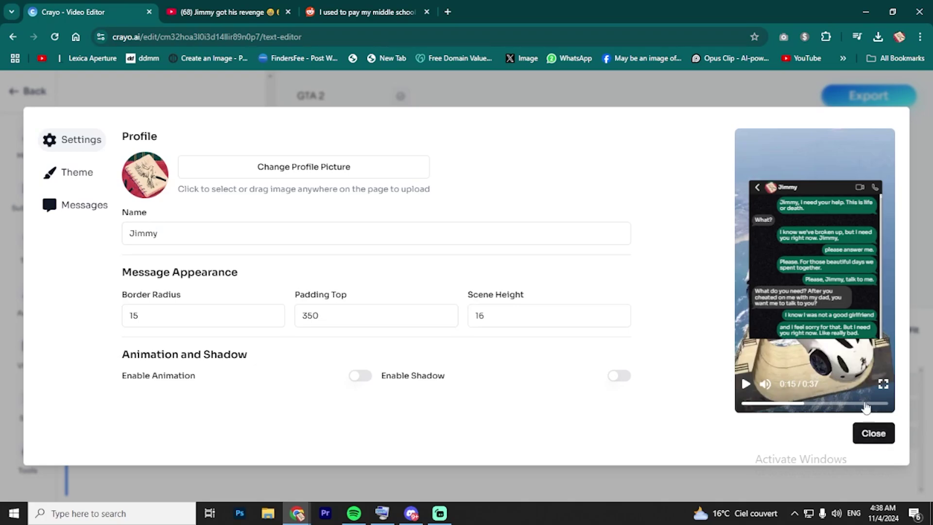
pyautogui.click(77, 172)
pyautogui.click(84, 205)
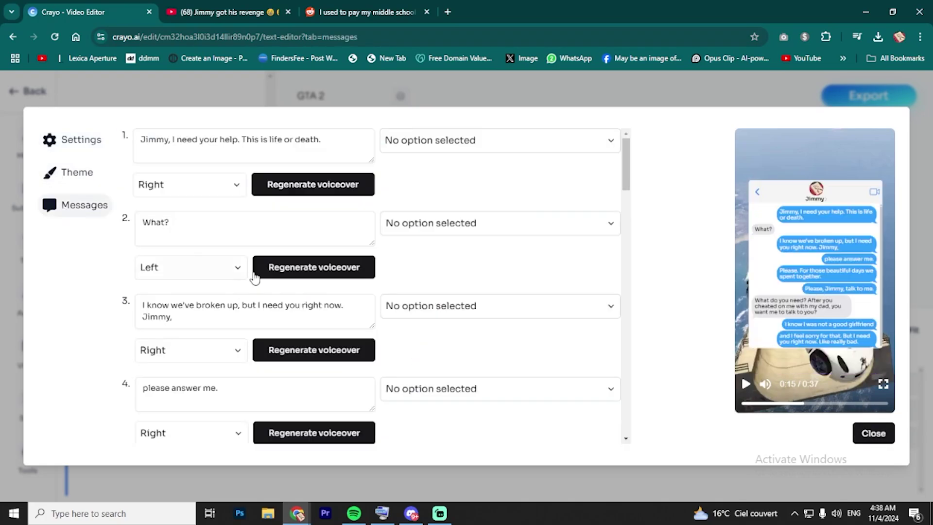
# - Return to the timeline, preview the 37-second video, and open the export panel for 'GTA 2'
pyautogui.click(873, 435)
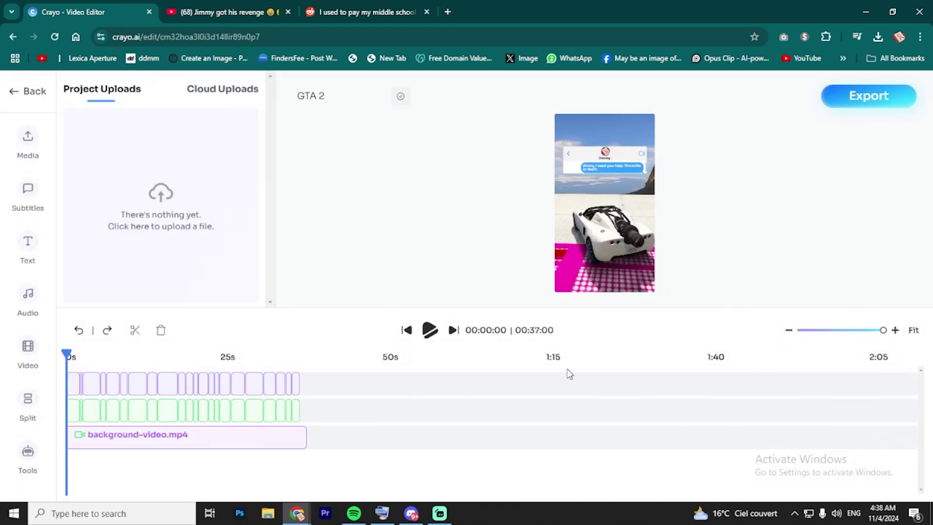
pyautogui.click(428, 331)
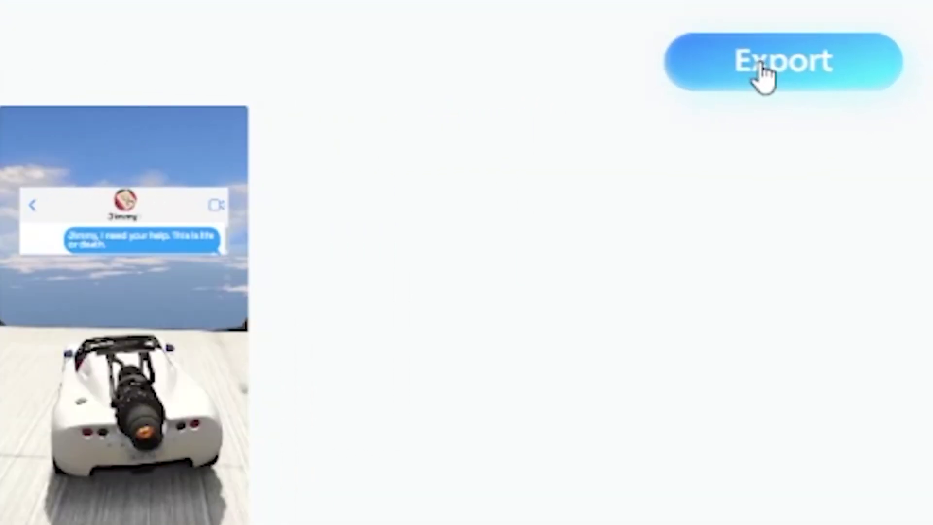
pyautogui.click(859, 102)
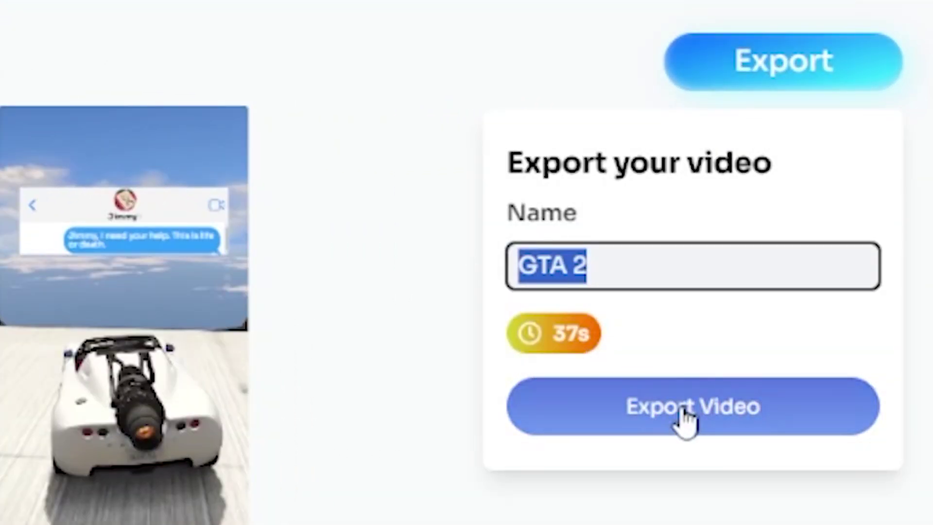